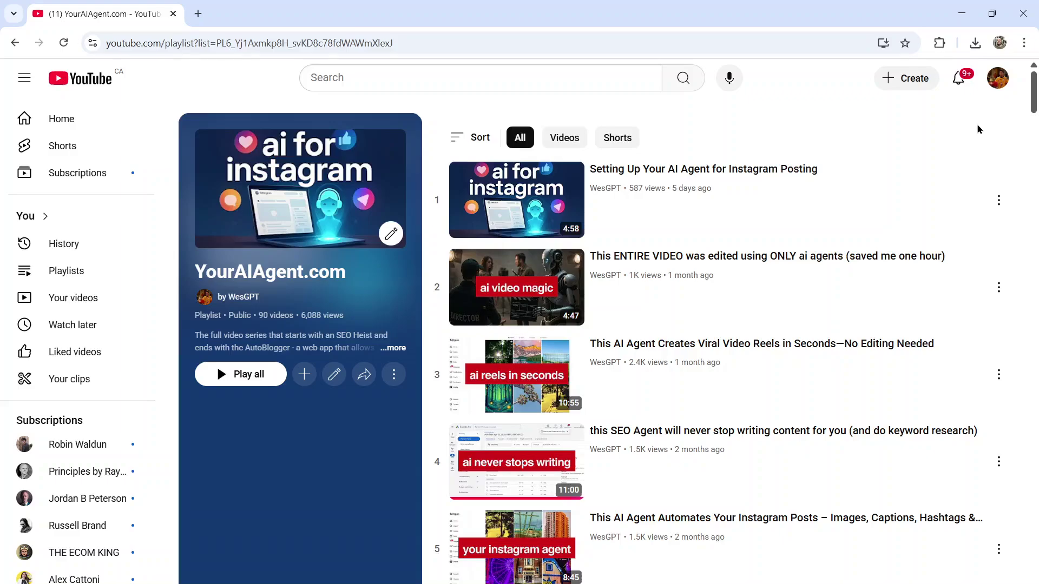
left_click_drag(1034, 109, 1032, 272)
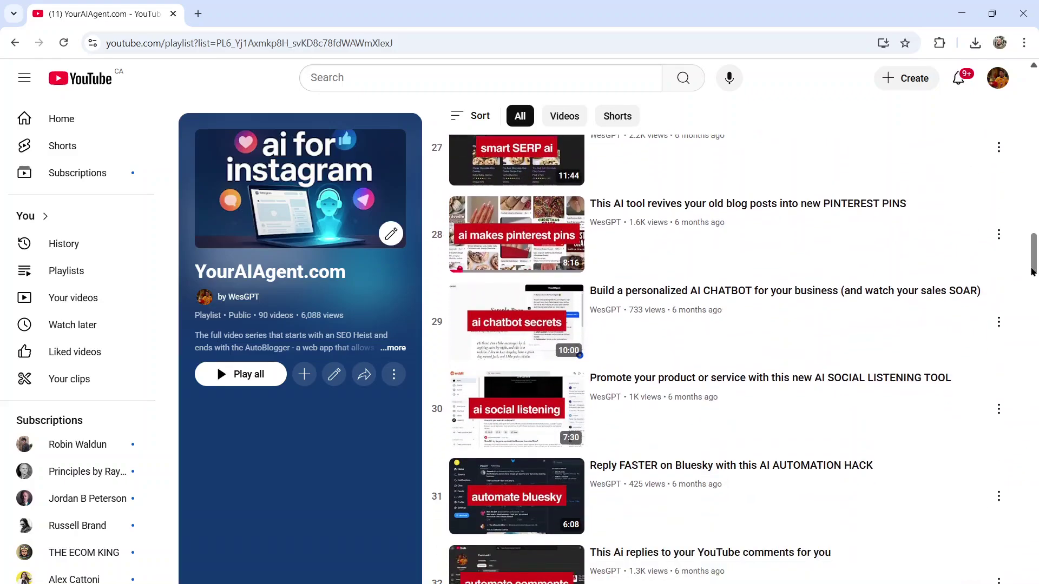
left_click_drag(1032, 272, 1033, 380)
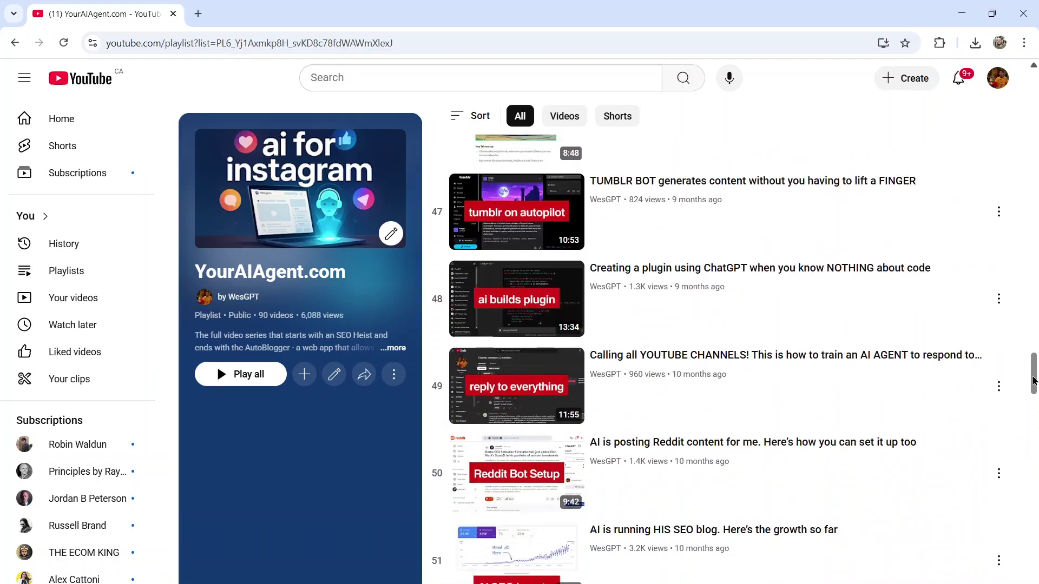
left_click_drag(1033, 380, 1033, 438)
Go back from the YourAIAgent.com playlist to the channel's playlists overview.
key("alt+Left")
scroll(600, 341, "down", 5)
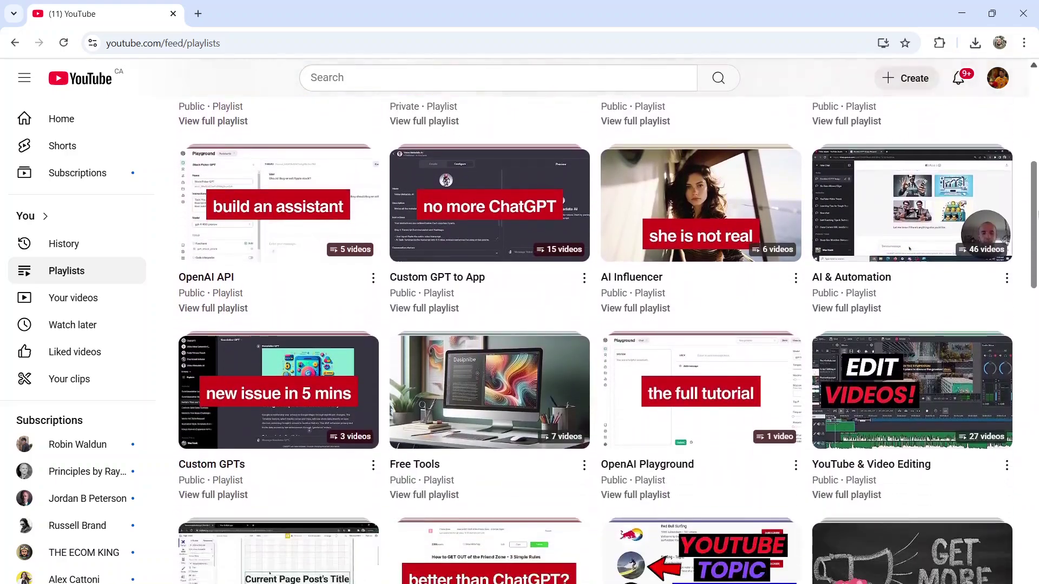
left_click_drag(1037, 216, 1038, 354)
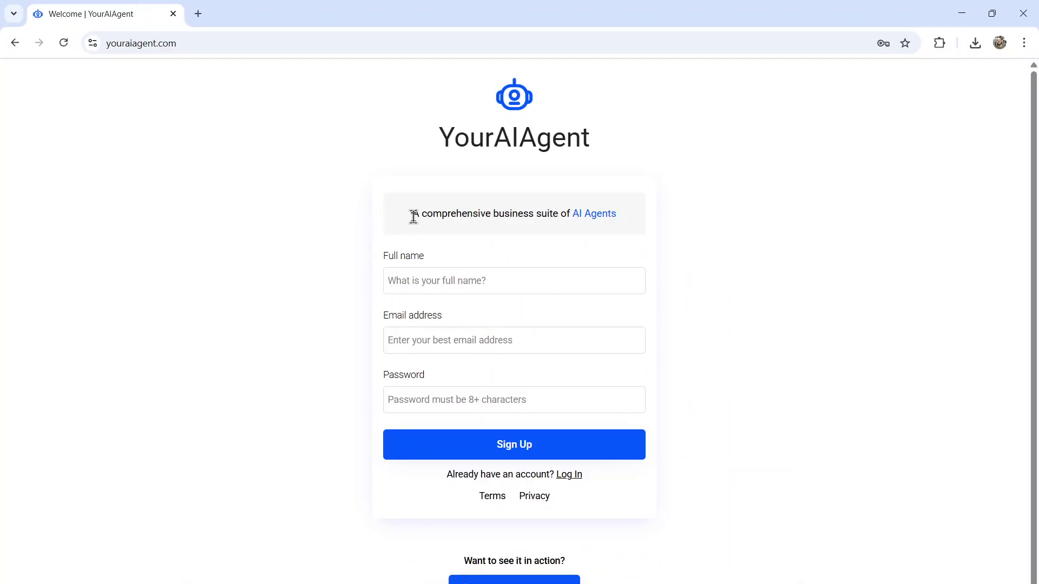
Highlight the AI Agents tagline on youraiagent.com, then deselect it.
mouse_move(413, 217)
left_mouse_down()
mouse_move(542, 216)
mouse_move(621, 231)
left_mouse_up()
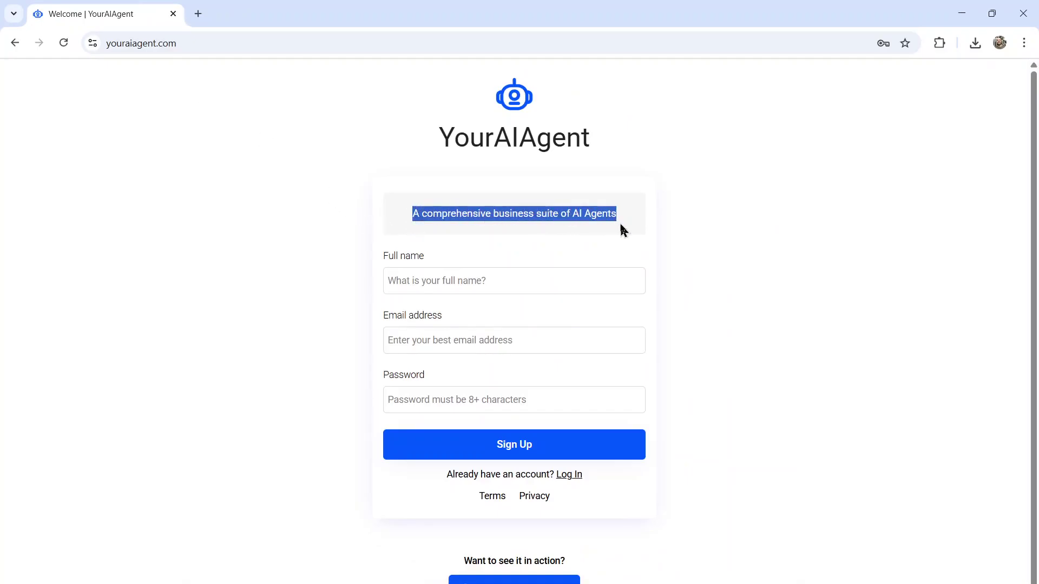
left_click(661, 267)
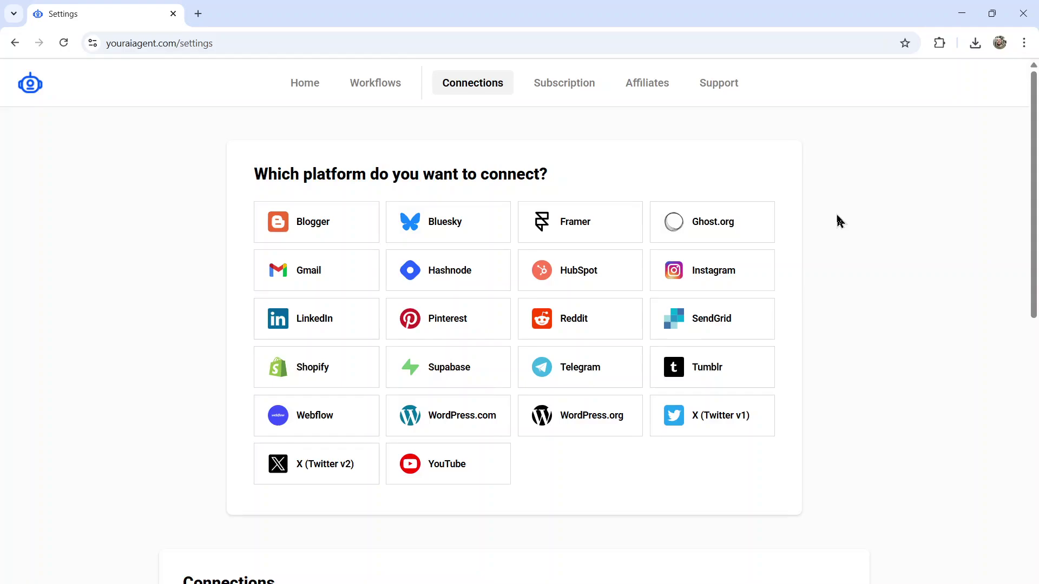
left_click(719, 286)
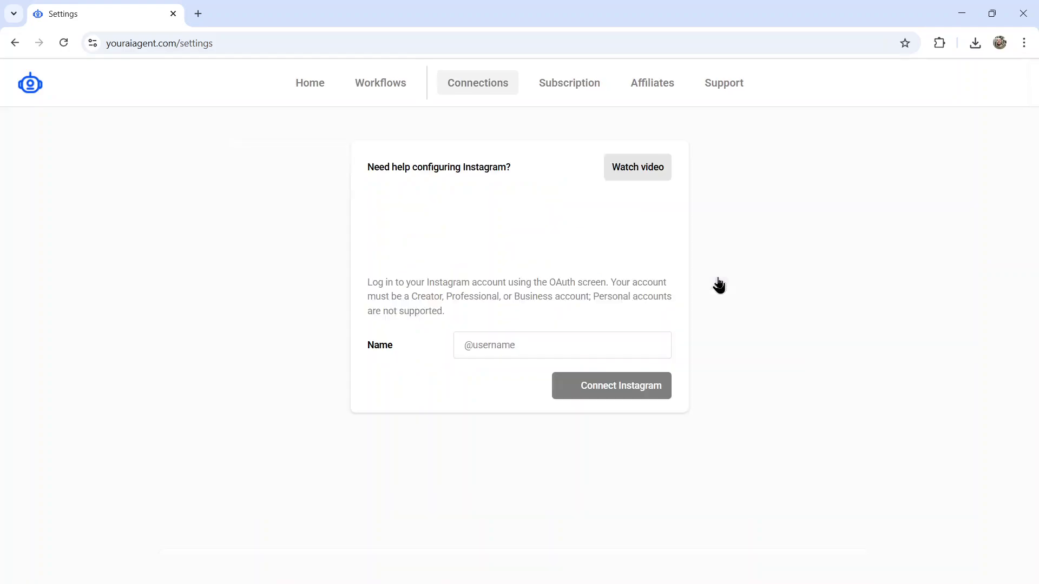
left_click(520, 347)
type("@")
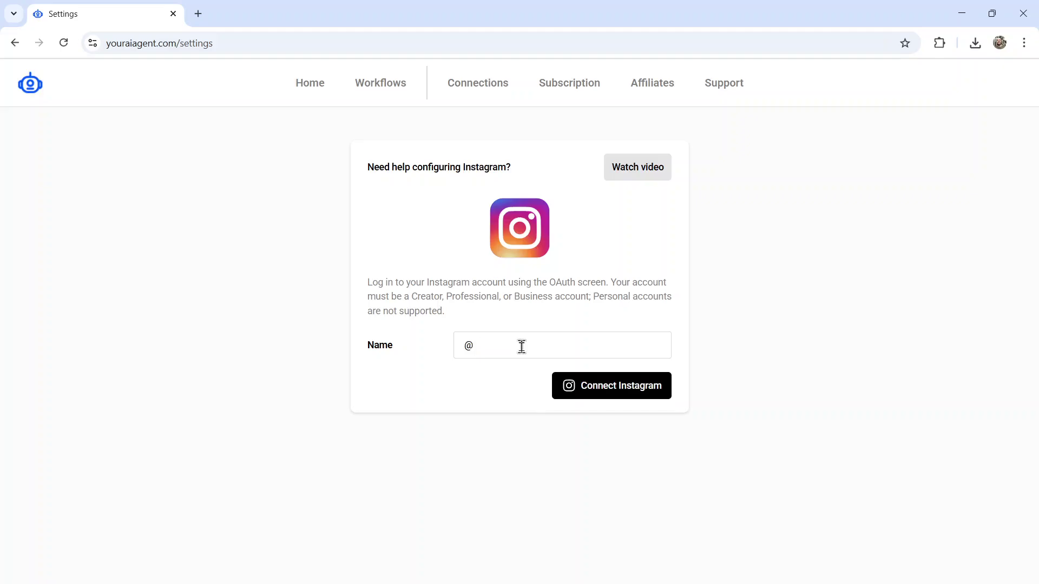
type("wesdaco")
left_click(647, 391)
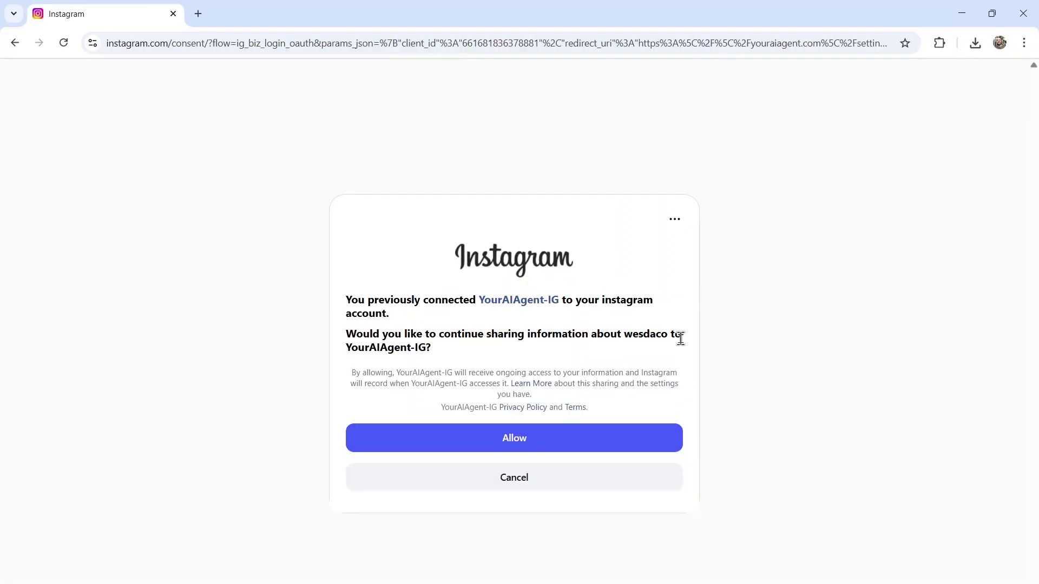
left_click(569, 441)
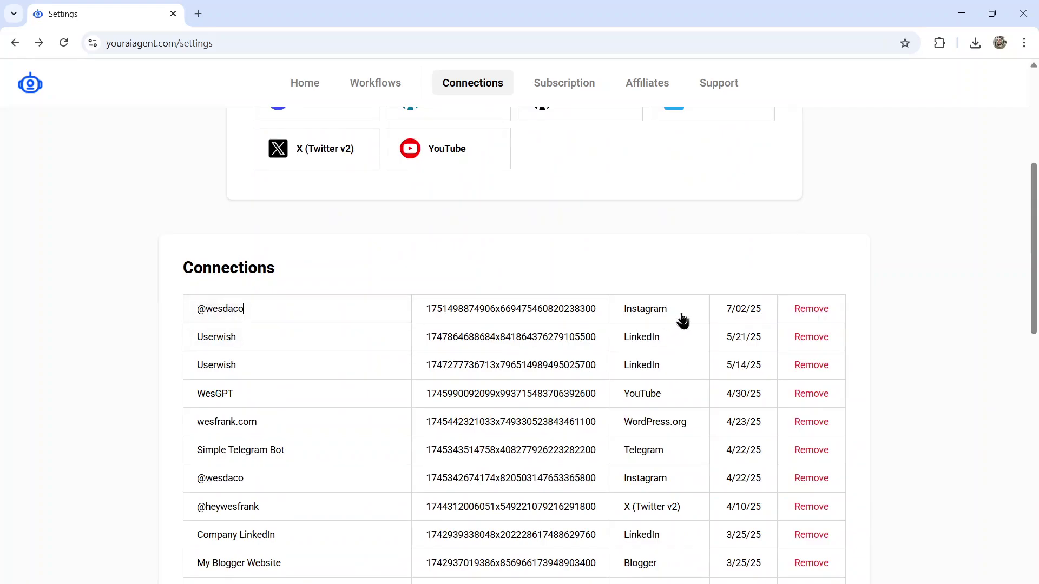
Return to the Home page listing the agent task cards.
left_click(302, 96)
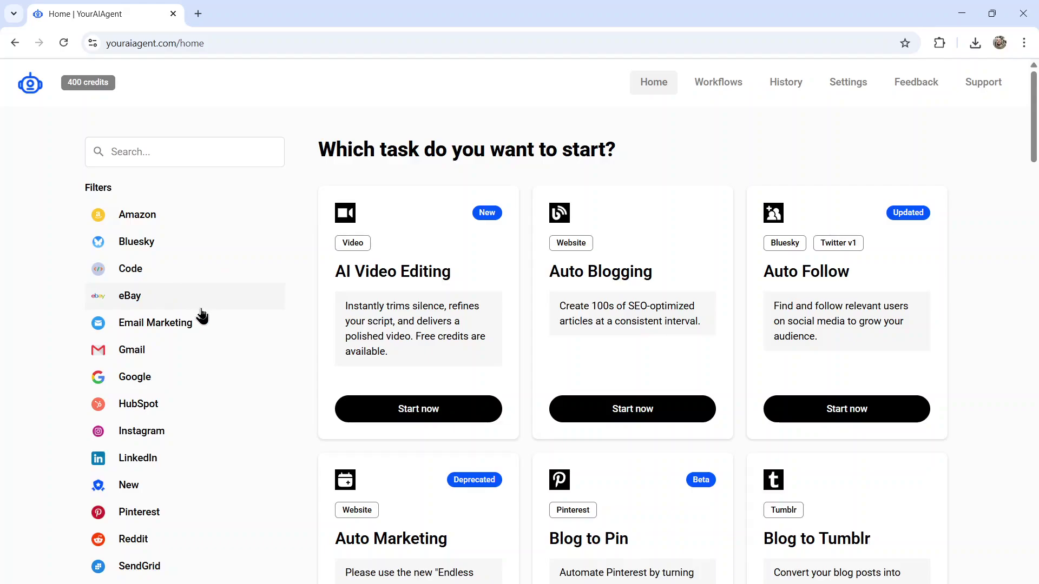
scroll(202, 316, "down", 3)
scroll(202, 317, "down", 1)
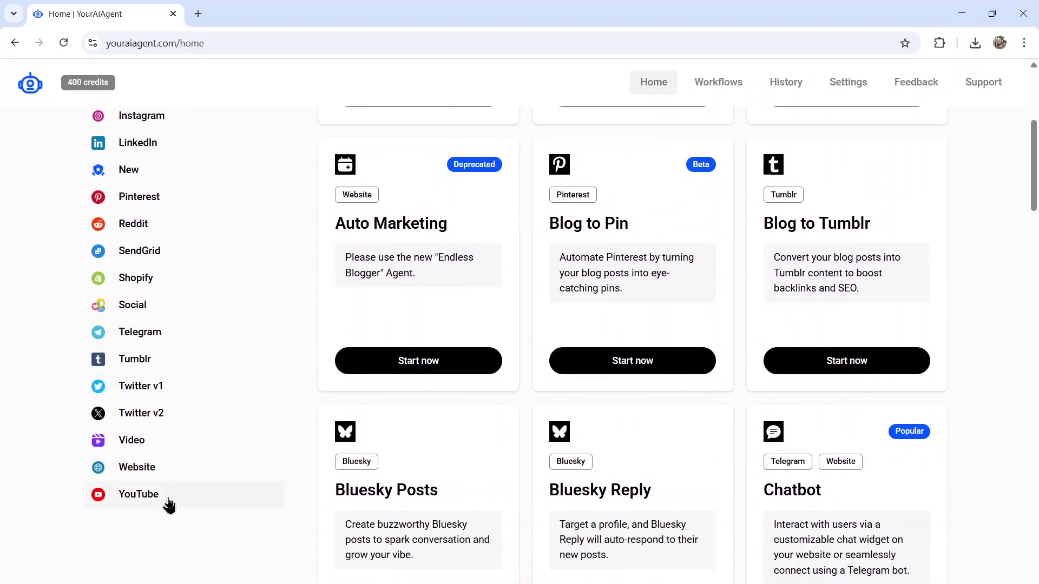
scroll(325, 488, "down", 5)
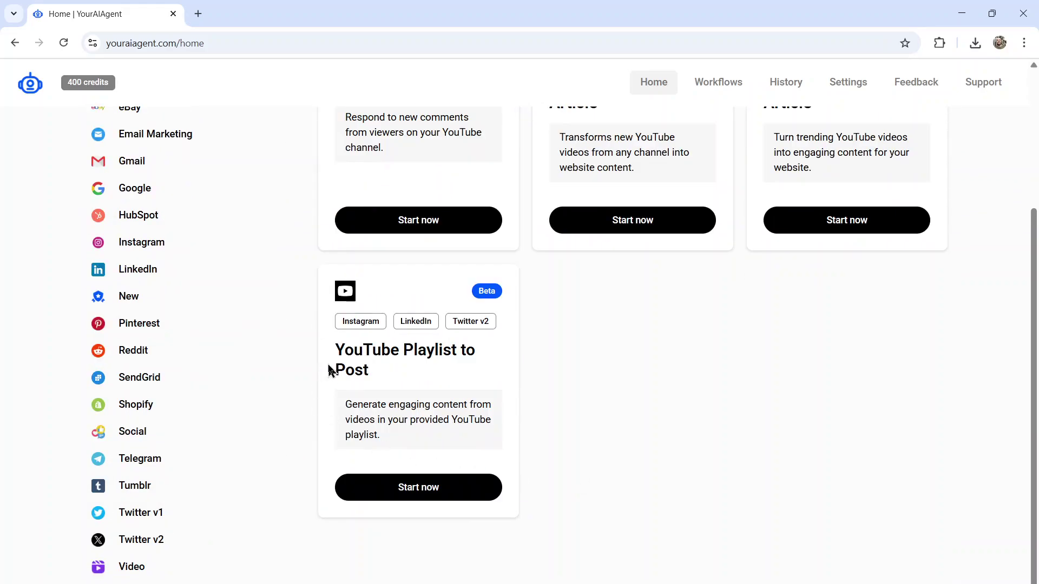
Settle on Instagram post as the playlist agent's post type after trying the LinkedIn and Twitter options.
left_click(444, 496)
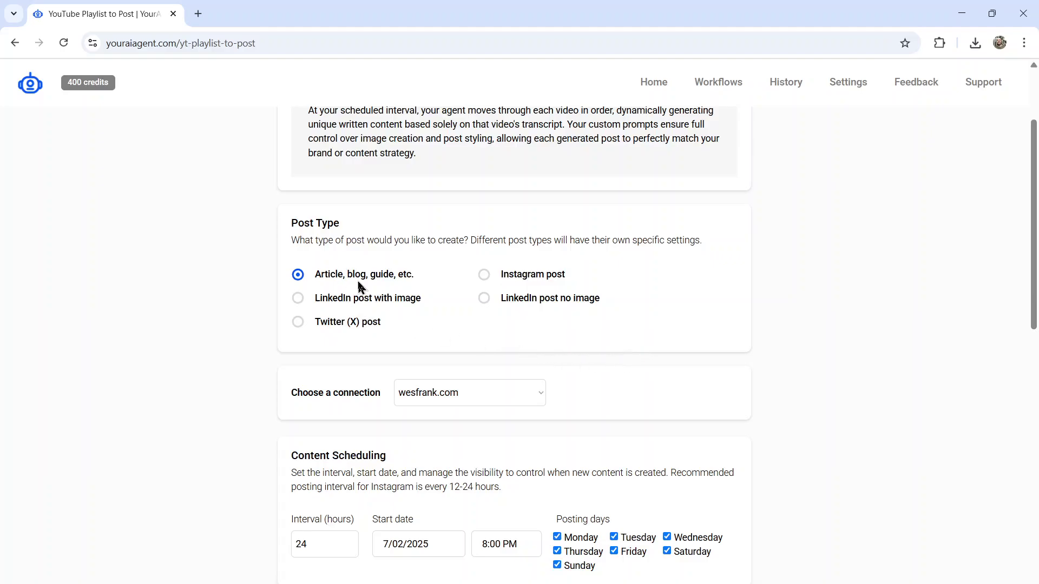
left_click(483, 276)
left_click(298, 300)
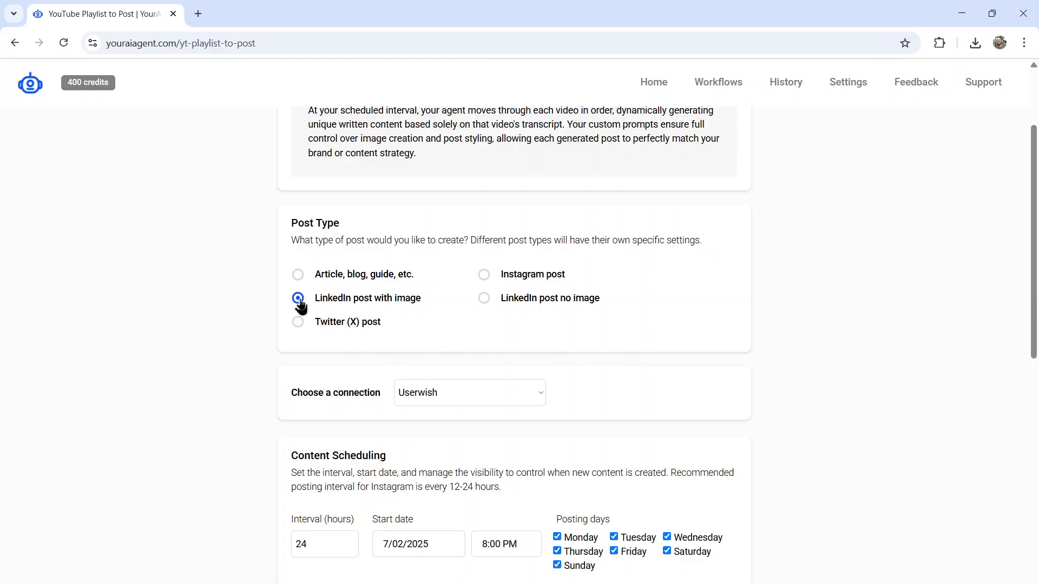
left_click(485, 300)
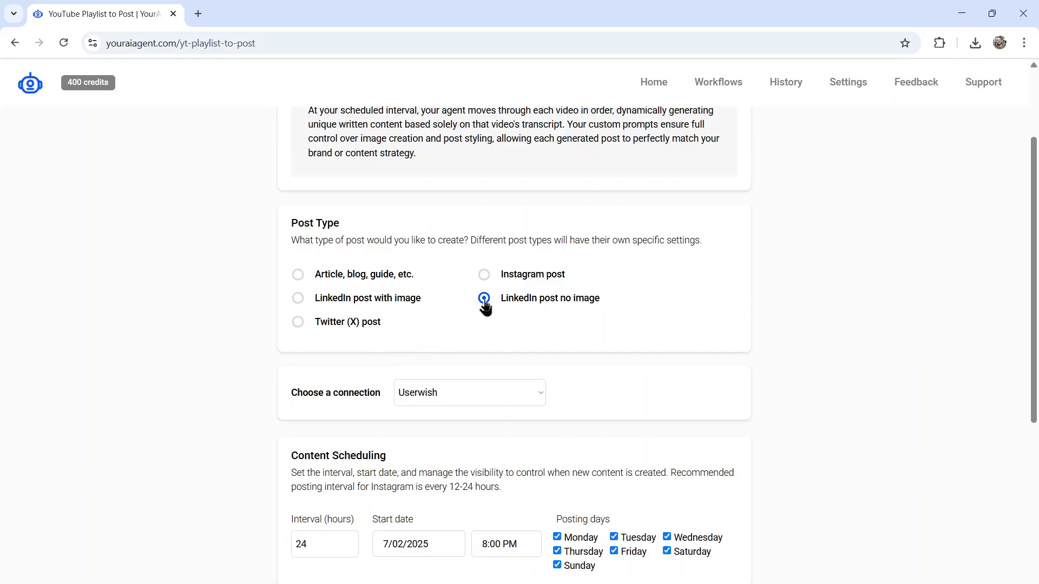
left_click(298, 323)
key("Down")
left_click(484, 274)
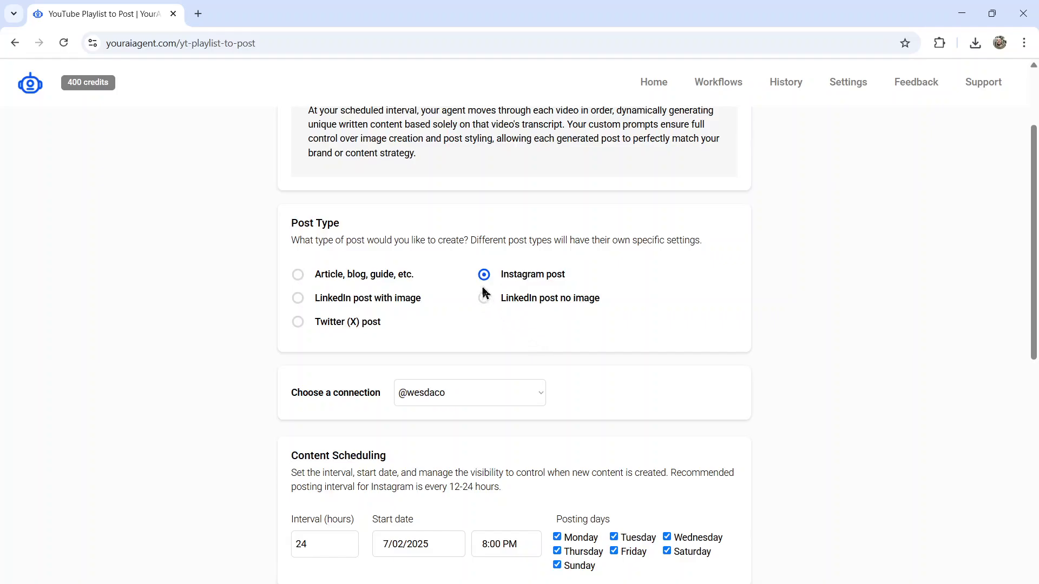
left_click(485, 299)
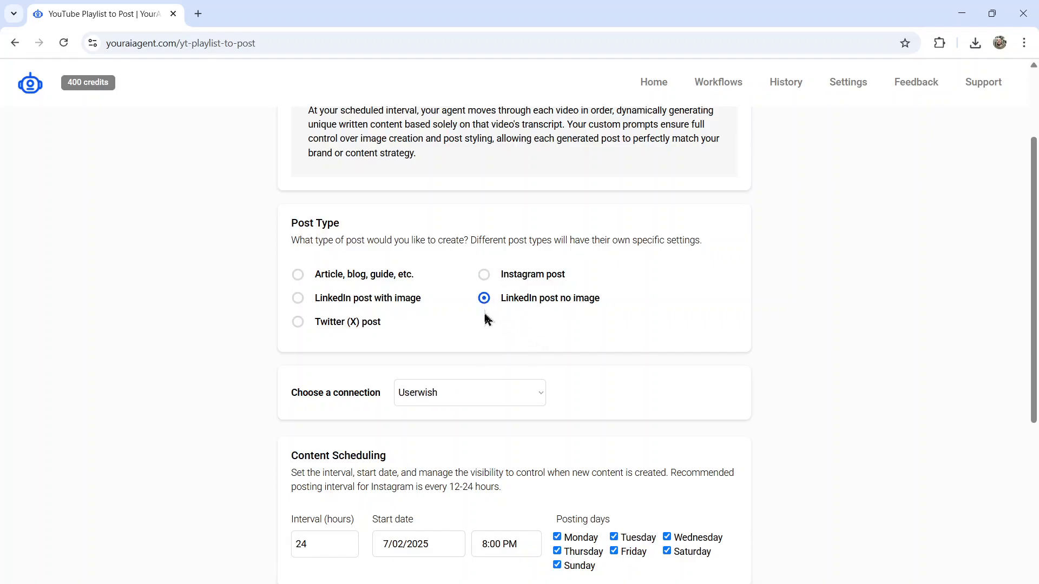
left_click(484, 275)
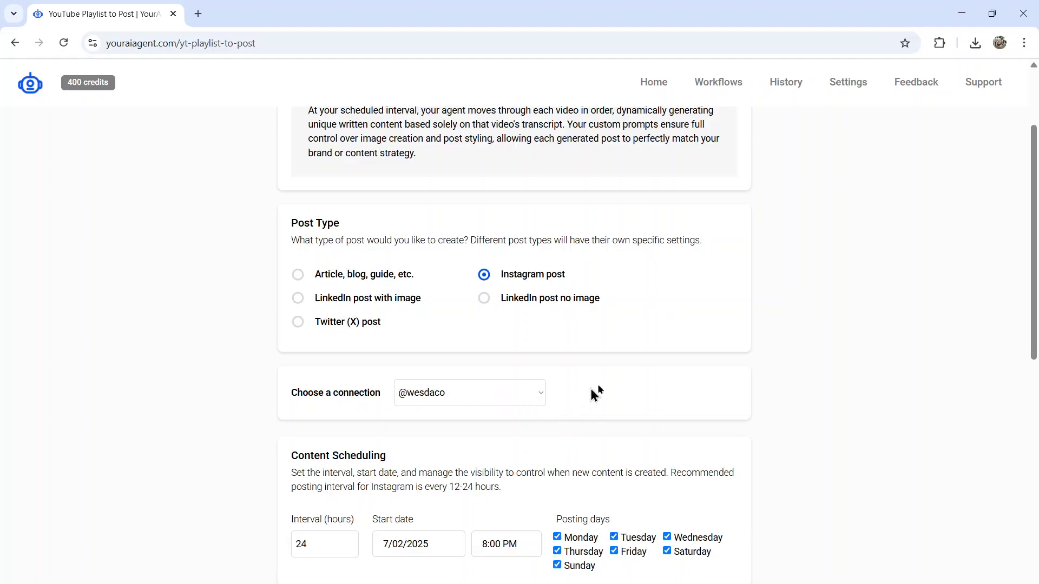
scroll(643, 385, "down", 2)
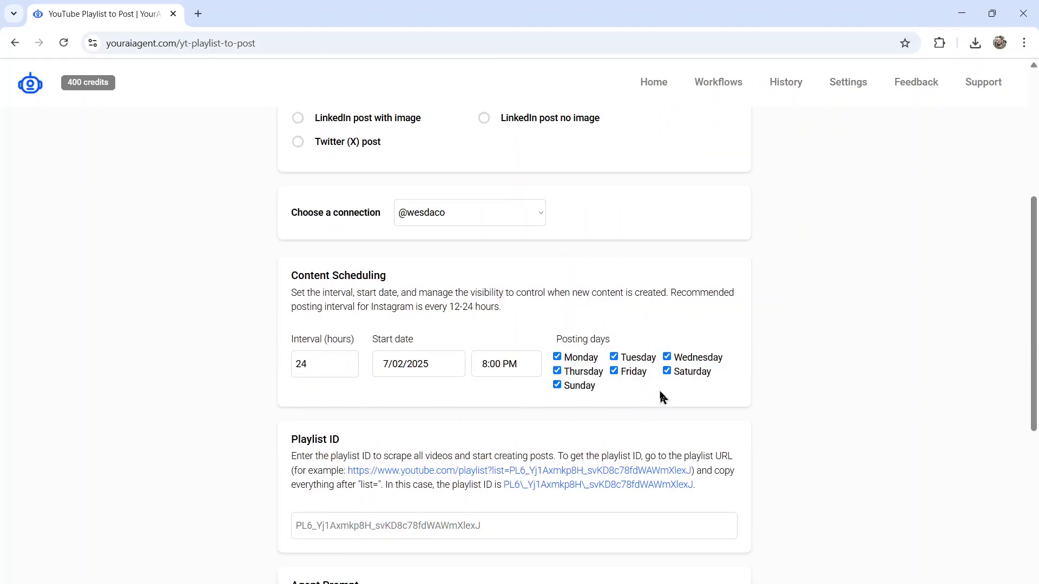
scroll(660, 397, "down", 2)
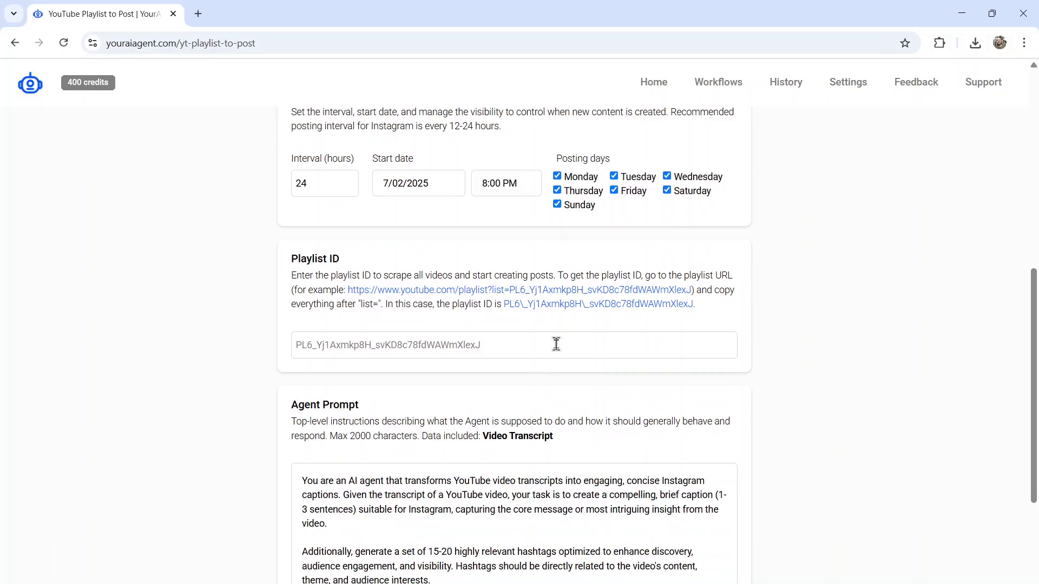
Open the example youtube.com playlist link from the Playlist ID section in a new tab.
left_click(523, 290)
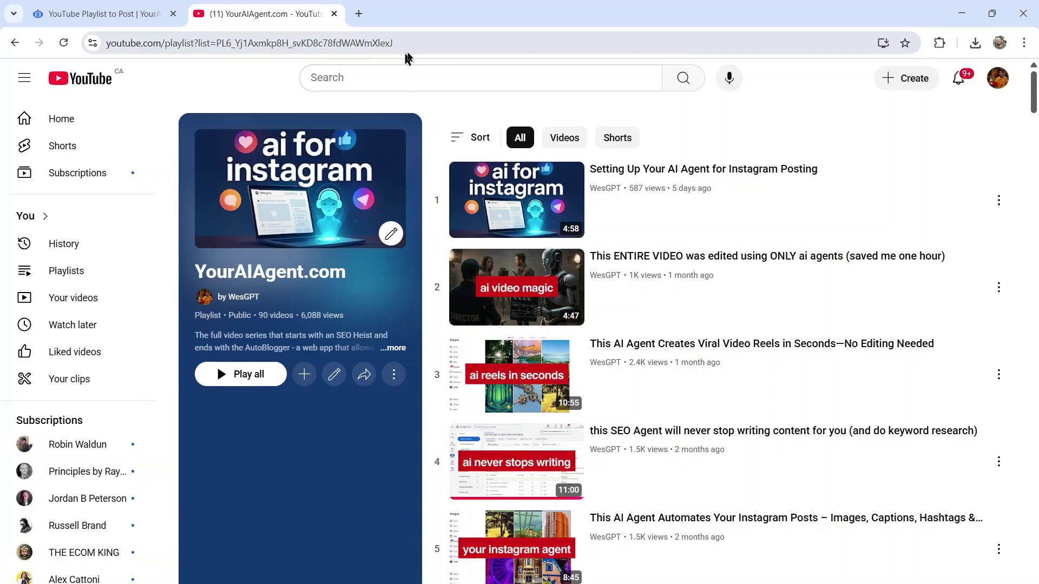
Select the playlist ID PL6_Yj1Axmkp8H_svKD8c78fdWAWmXlexJ after list= in the address bar.
double_click(424, 43)
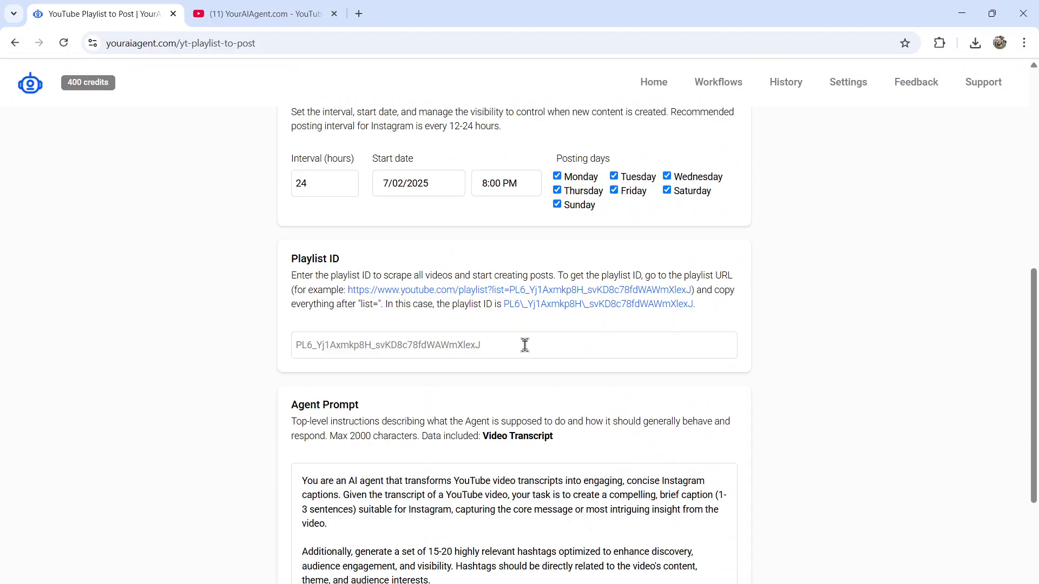
Paste the playlist ID, then review the Agent Prompt description and its Video Transcript note.
left_click(525, 345)
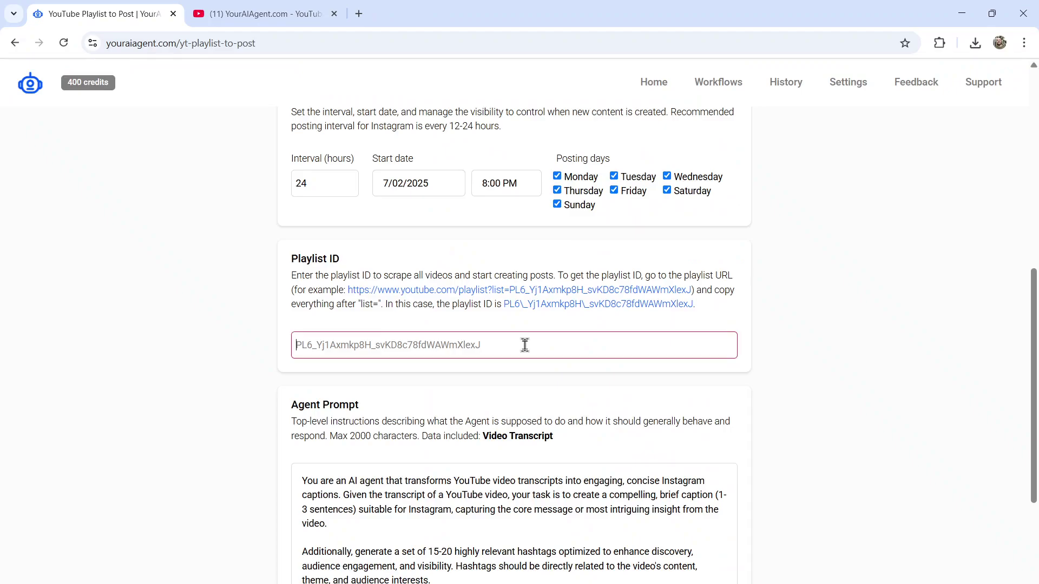
type("PL6_Yj1Axmkp8H_svKD8c78fd")
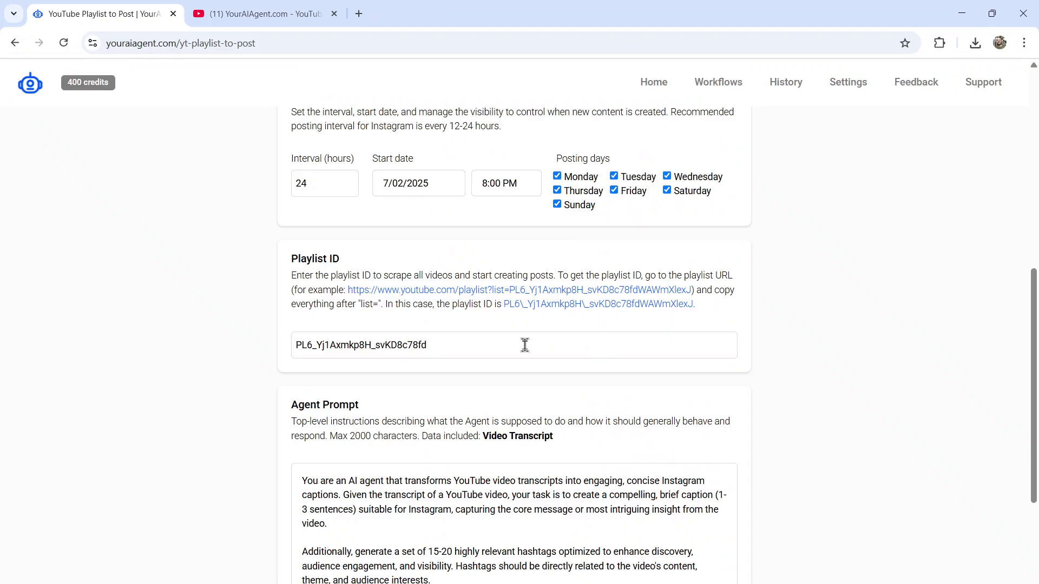
scroll(302, 240, "down", 3)
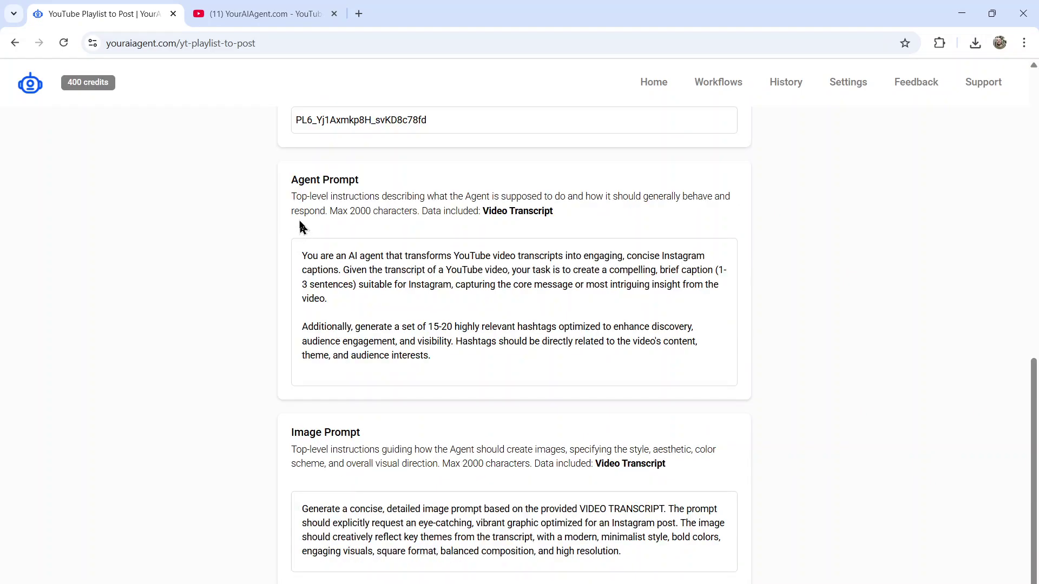
left_click_drag(291, 195, 566, 200)
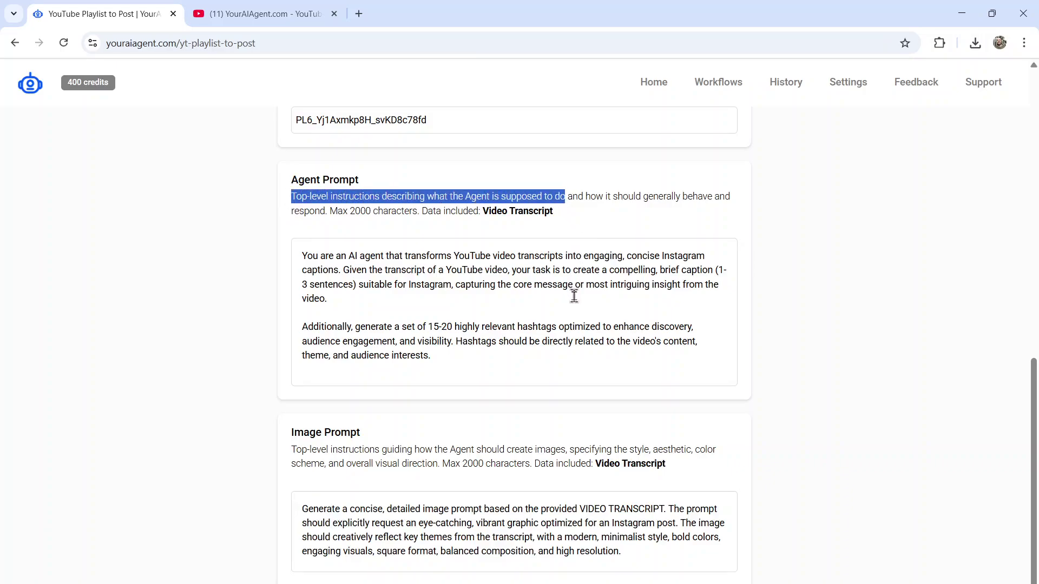
left_click(588, 240)
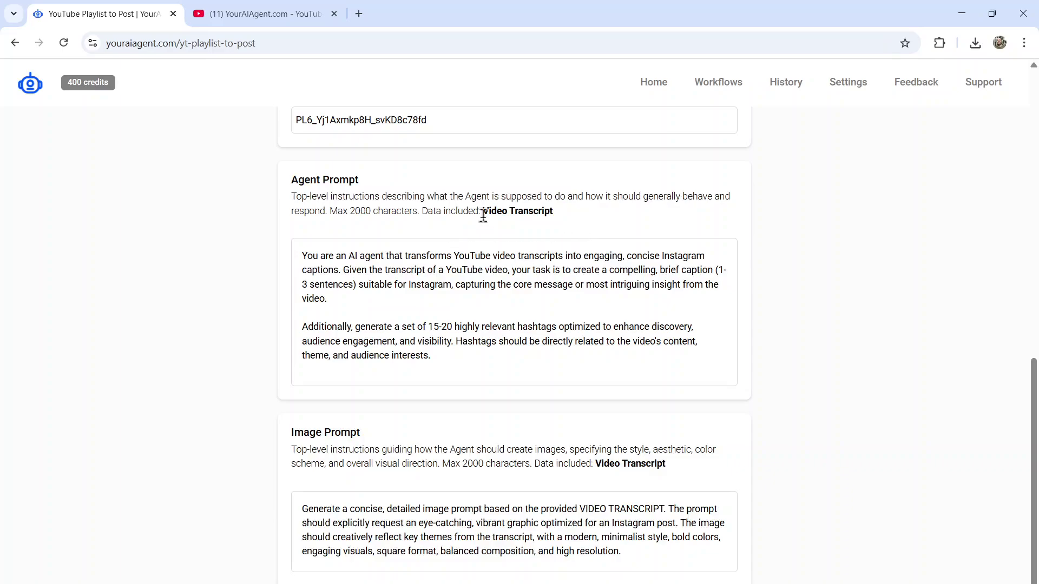
left_click_drag(482, 213, 560, 221)
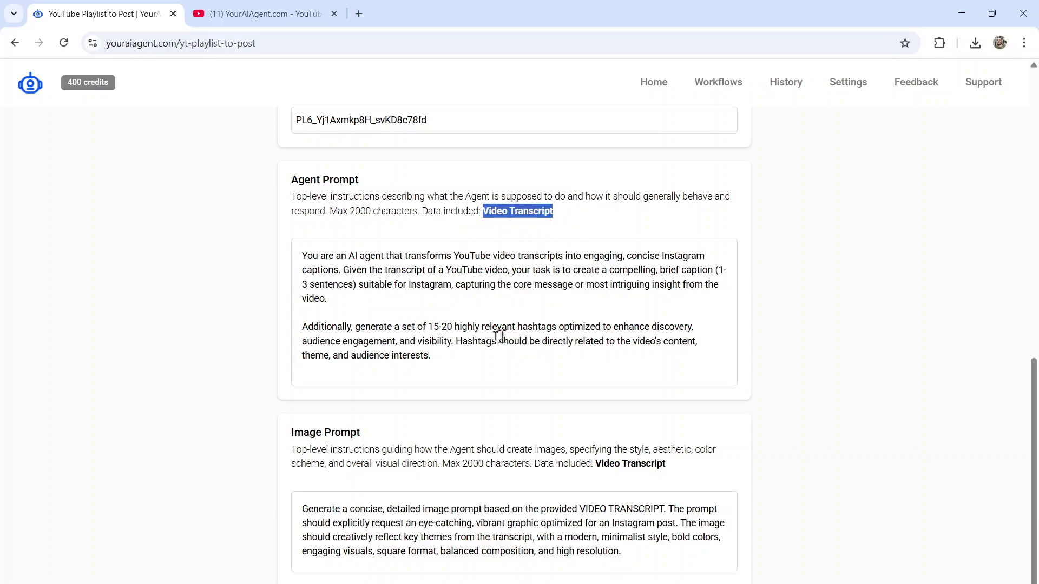
left_click(444, 315)
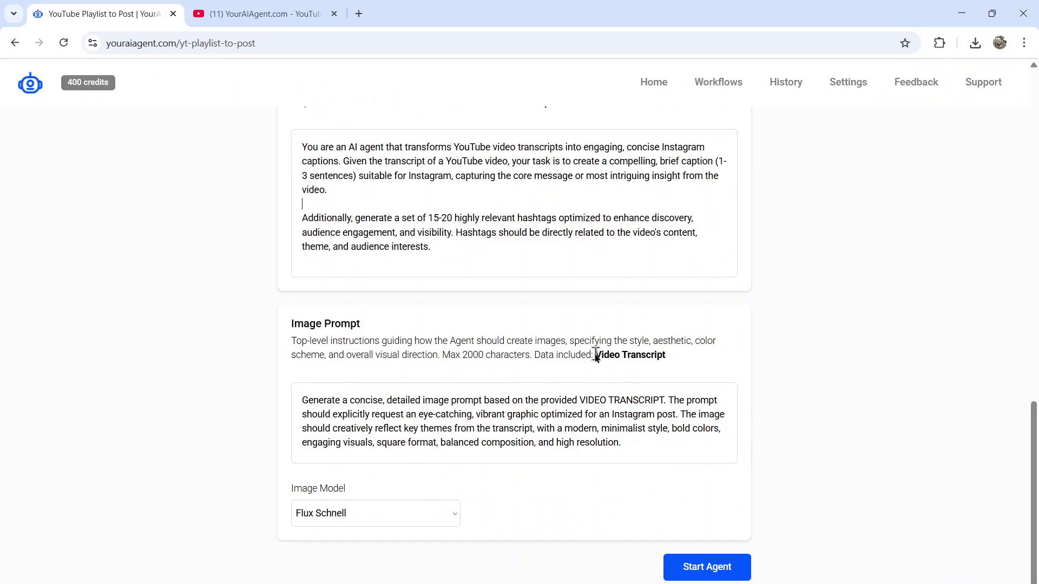
Review the image prompt, keep Flux Schnell as the image model, and start the agent.
mouse_move(595, 355)
left_mouse_down()
mouse_move(658, 355)
mouse_move(682, 379)
left_mouse_up()
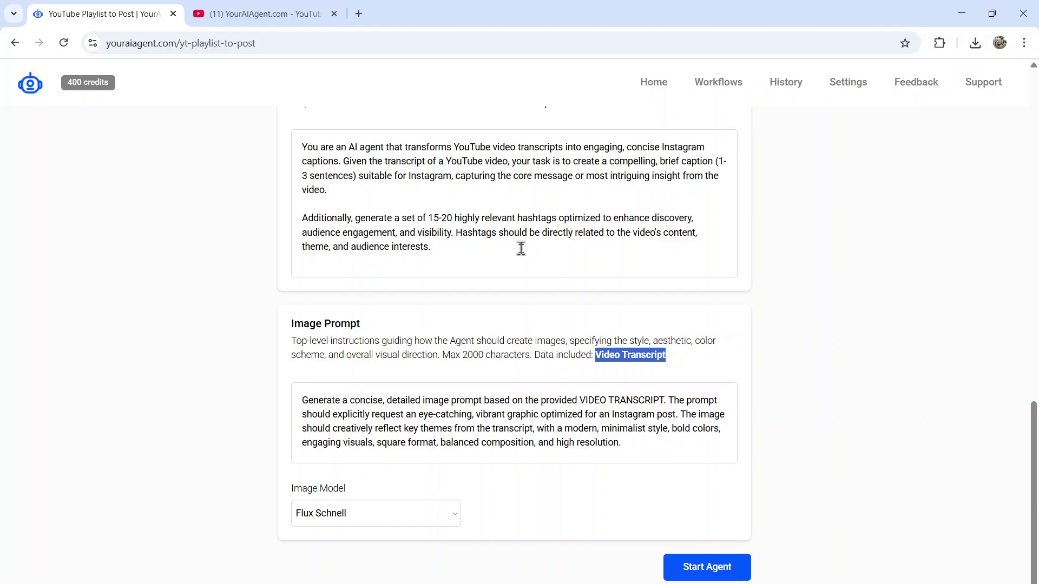
left_click_drag(648, 444, 308, 399)
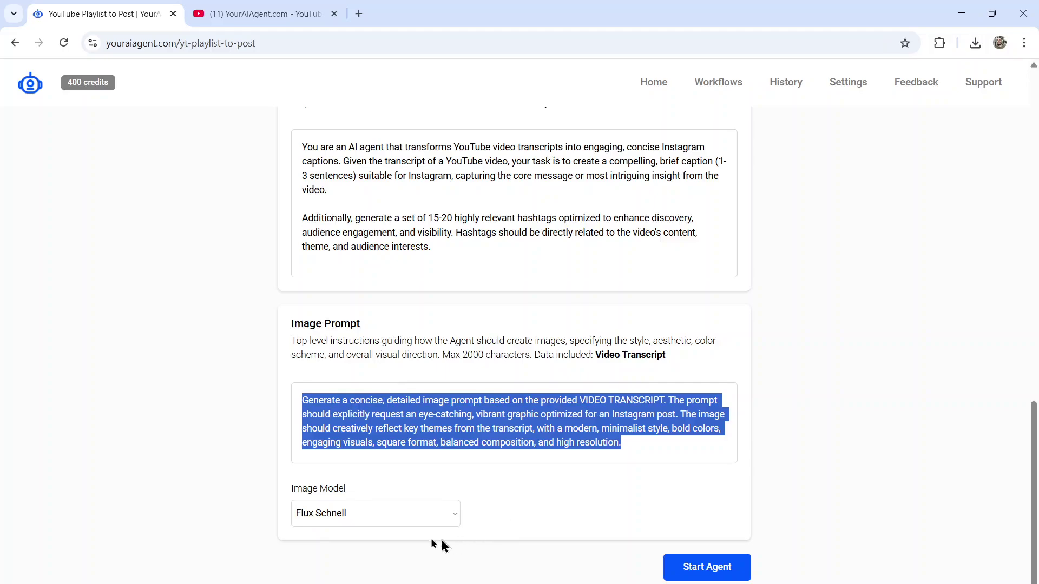
left_click(416, 520)
left_click(418, 520)
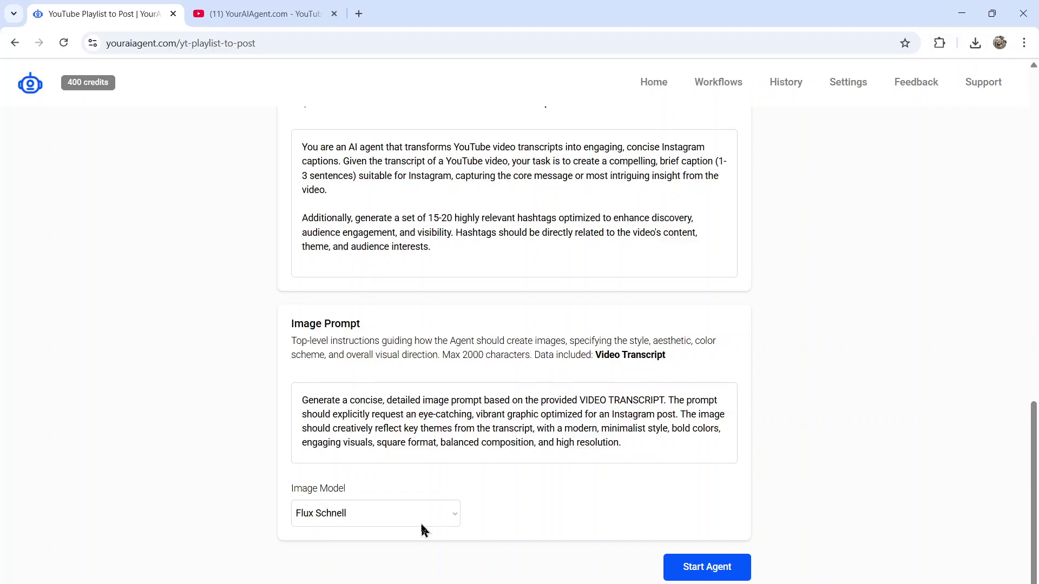
left_click(708, 568)
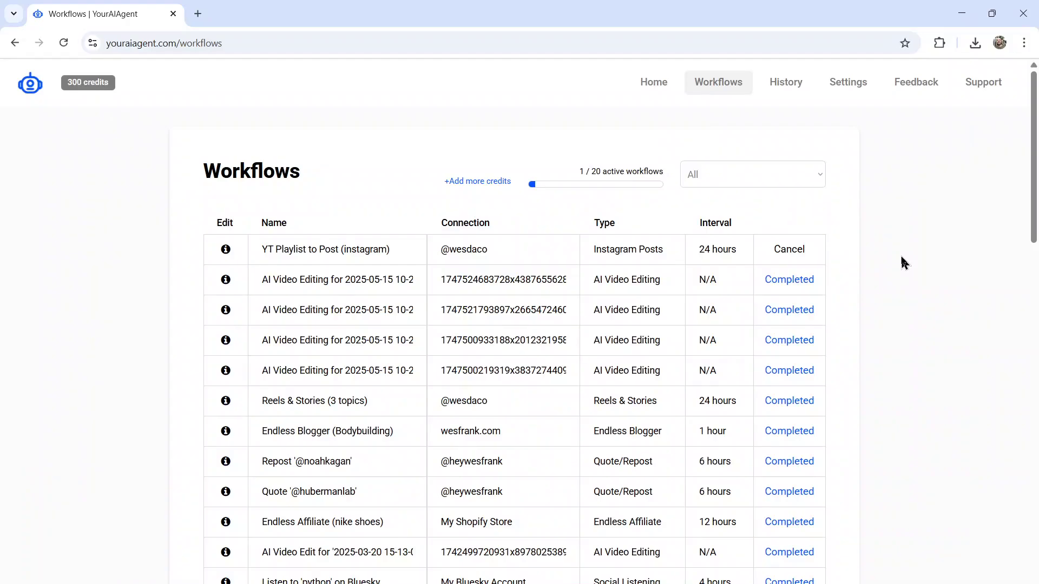
Read the Instagram workflow's caption and hashtags, then open its published Instagram post.
left_click(225, 253)
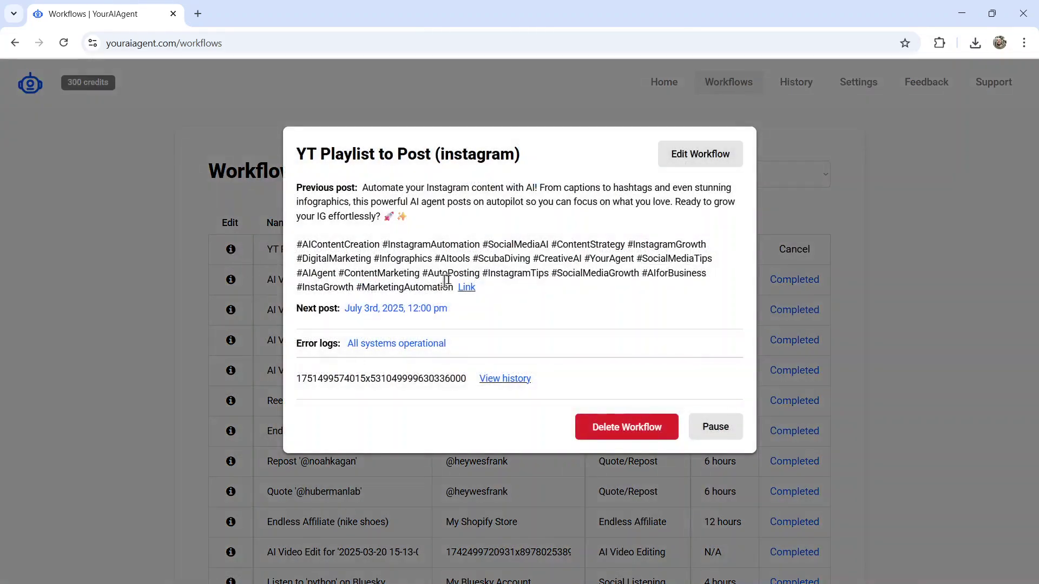
left_click_drag(364, 189, 509, 289)
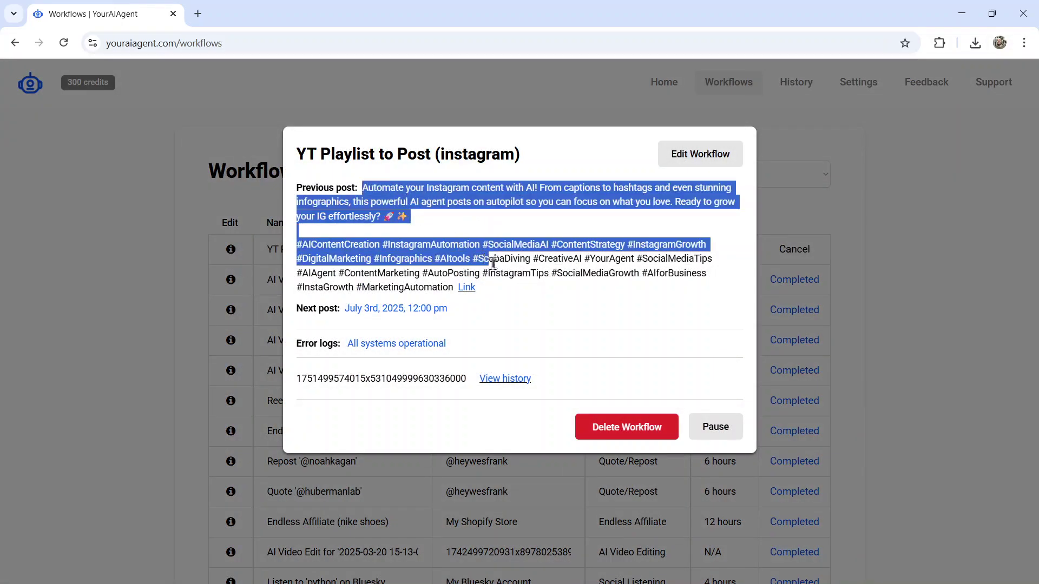
left_click(528, 295)
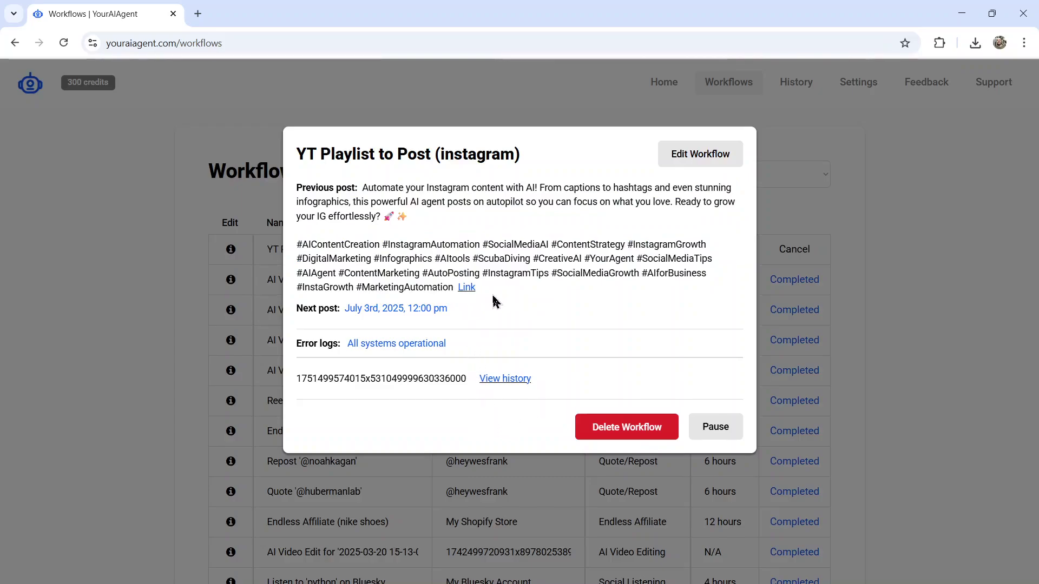
left_click(467, 288)
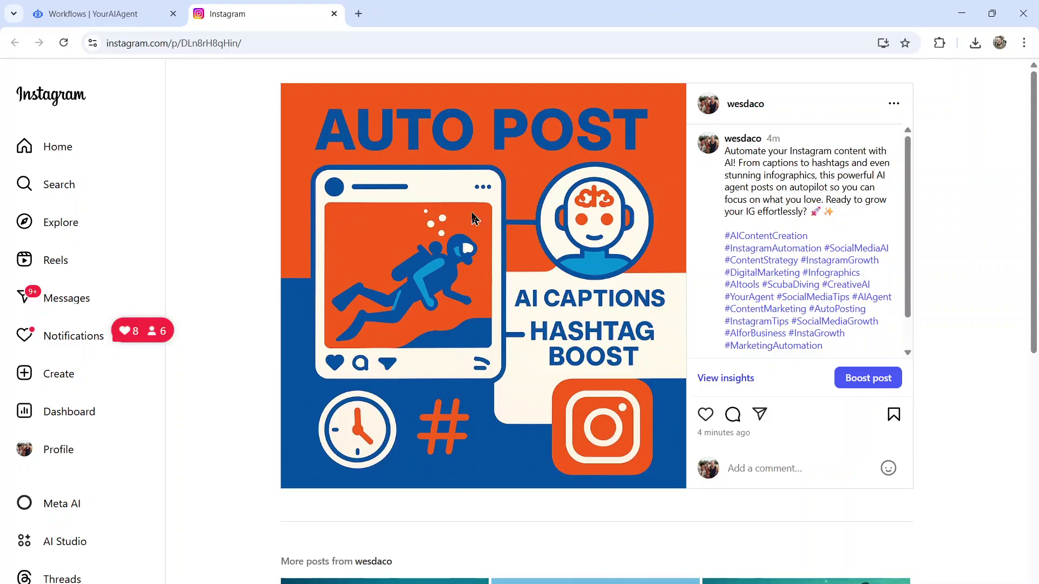